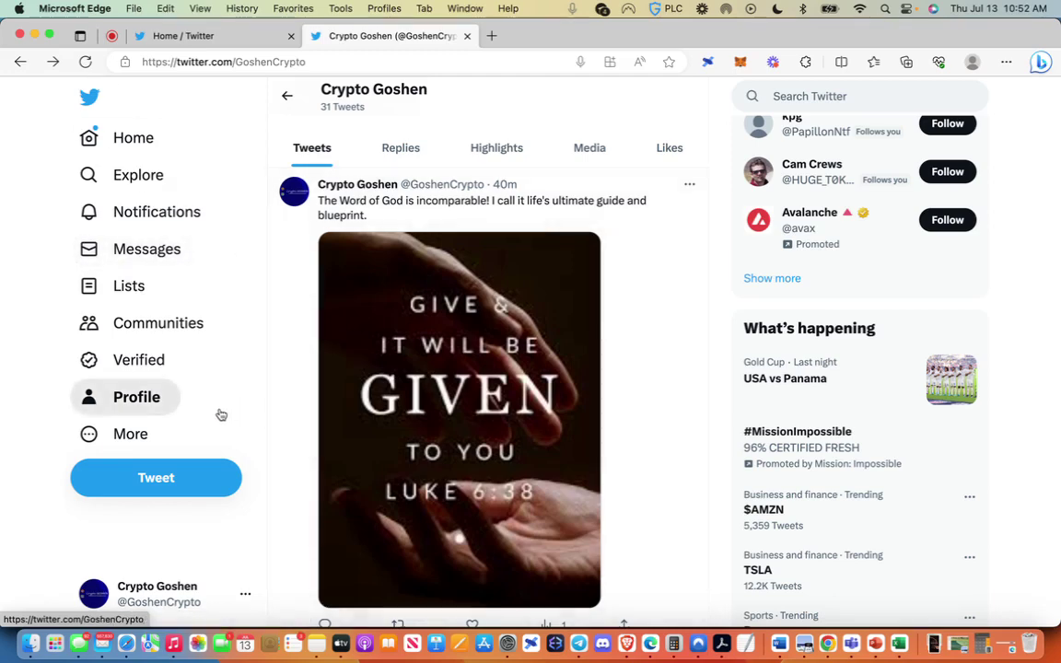
Open a new tweet draft and delete the Loom share link pasted in by mistake
click(194, 479)
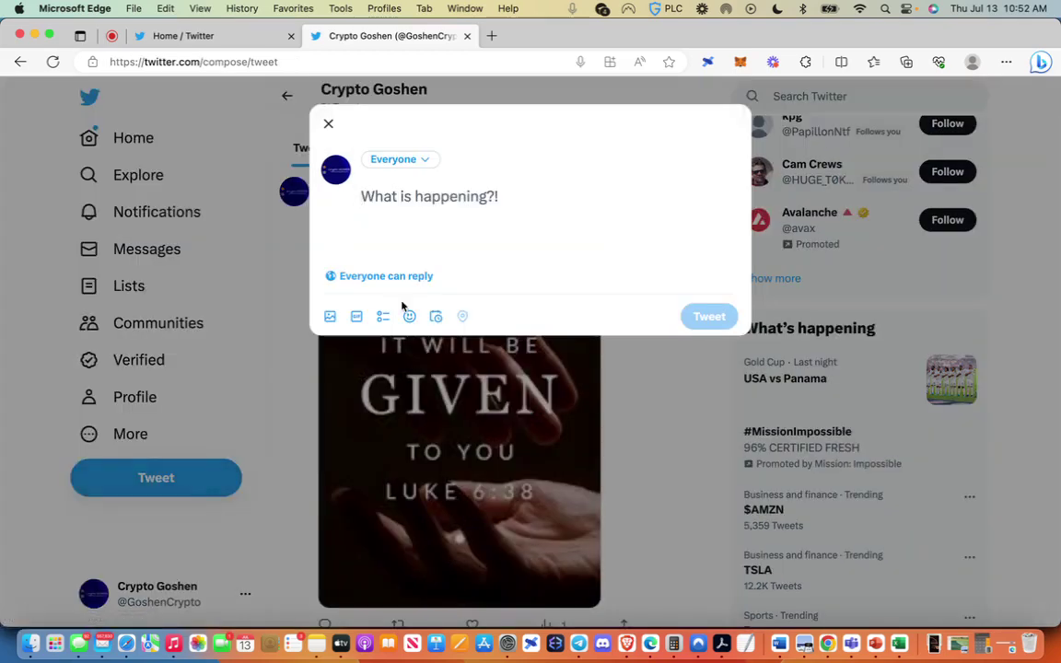
drag(488, 233, 295, 175)
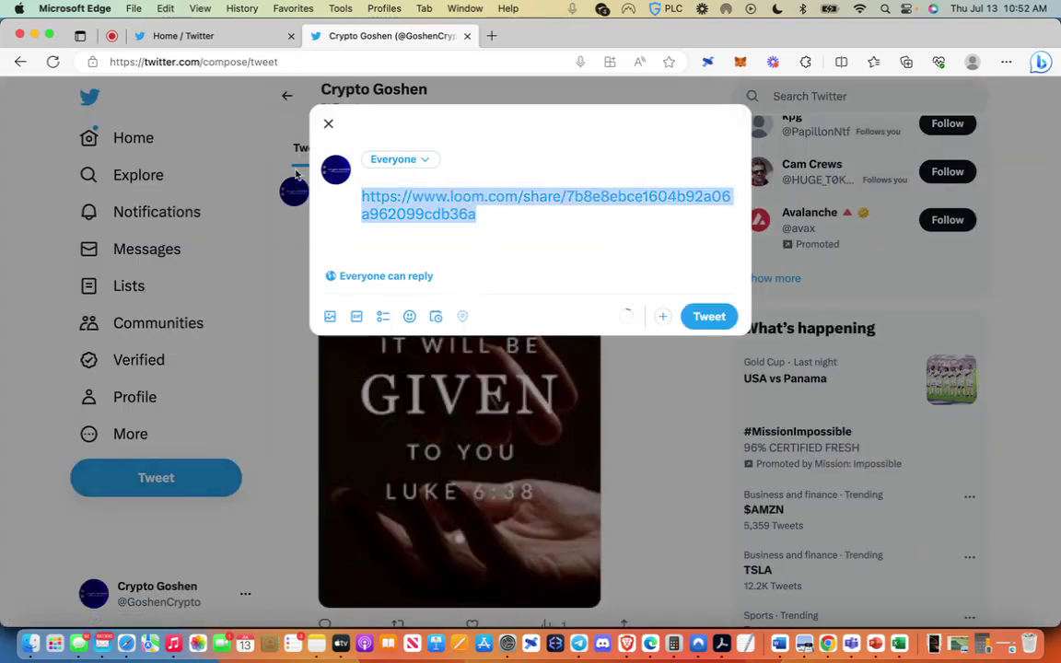
key(BackSpace)
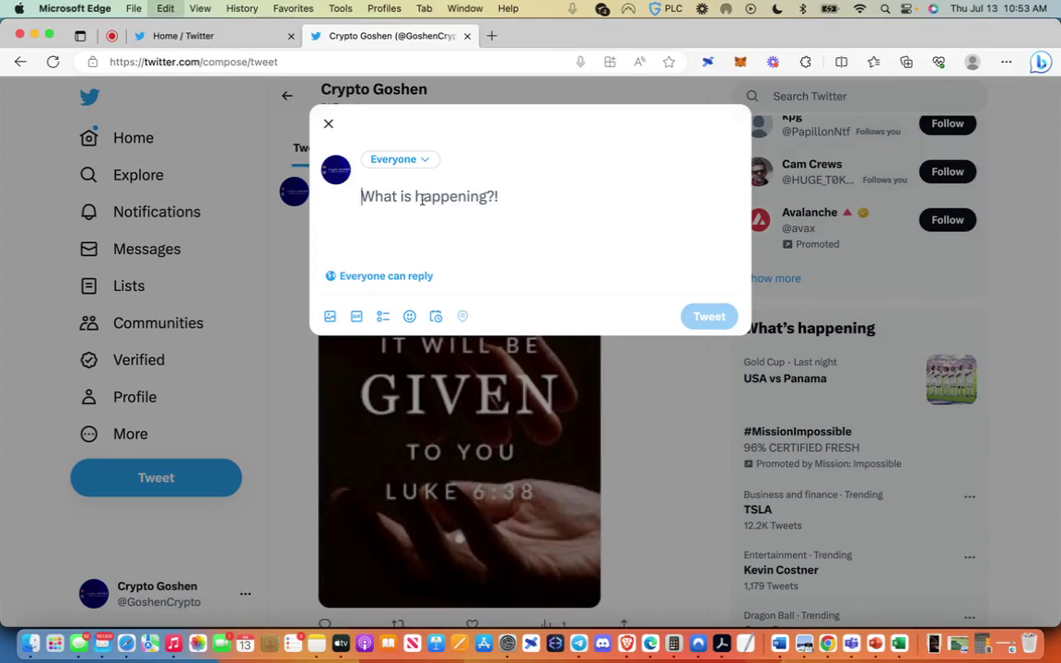
Paste the $20 USDT TRC20 giveaway for 10 winners with its four numbered qualifying steps
text(We're randomly giving away $20 USDT TRC20 to 10 winners tomorrow ! Here are the parameters to qualify:  1. subscribe to Crypto Goshen YouTube channel 2. follow me on Twitter 3. leave USDT TRC20 addr below 4. post your Twitter handle in Comments section of today's video -)
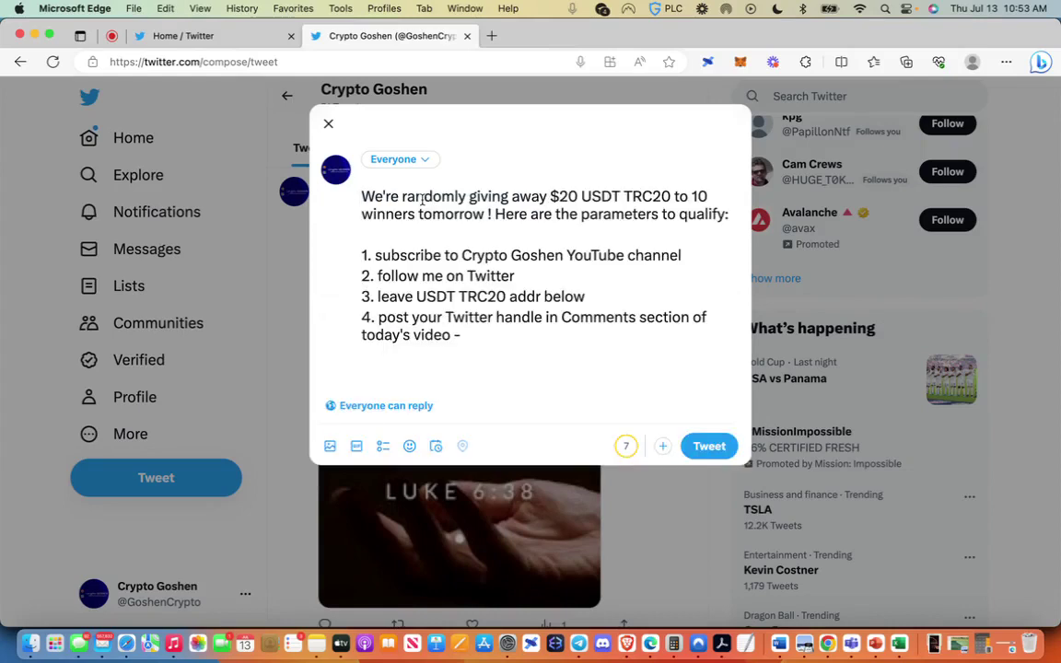